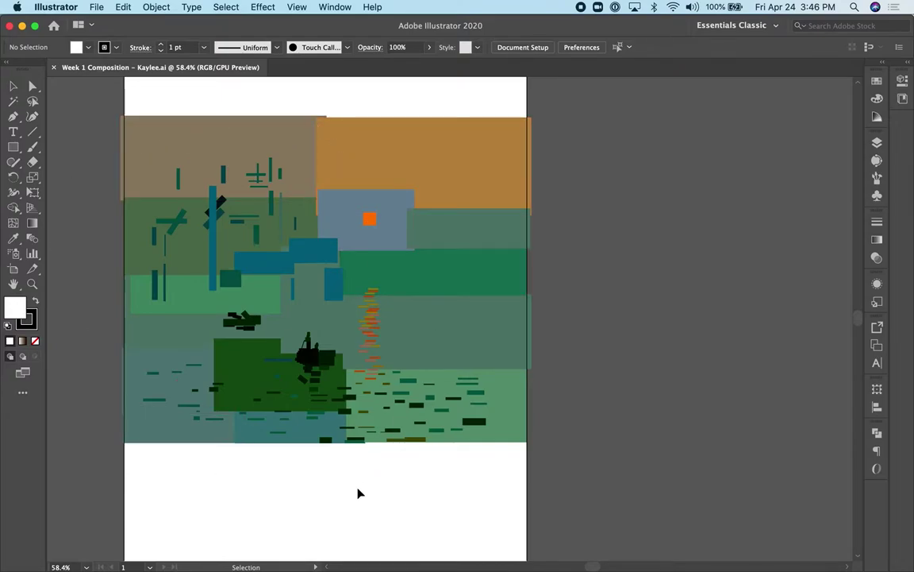
Crop the artboard to 612 × 491.8188 pt, raising its bottom edge to the landscape's bottom.
left_click(14, 270)
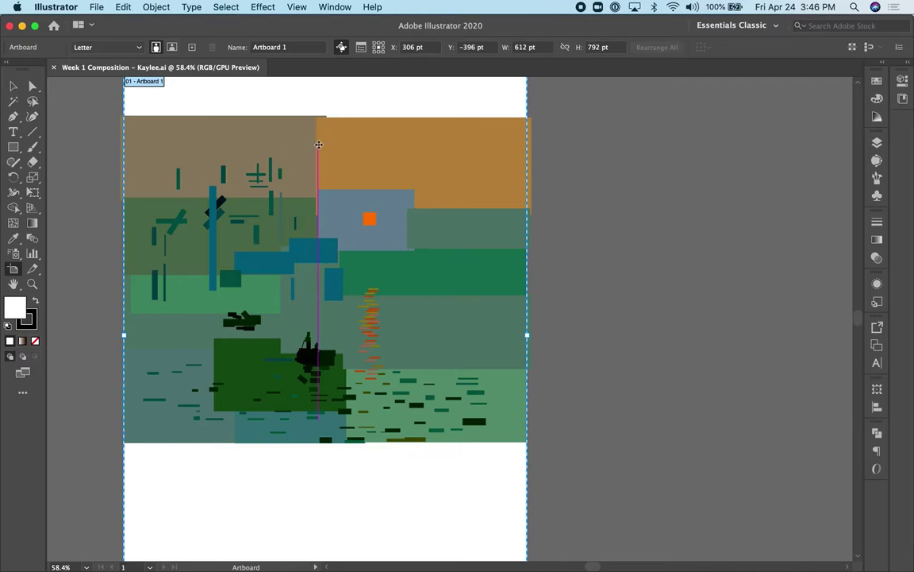
left_click_drag(325, 88, 317, 176)
scroll(625, 239, "down", 5)
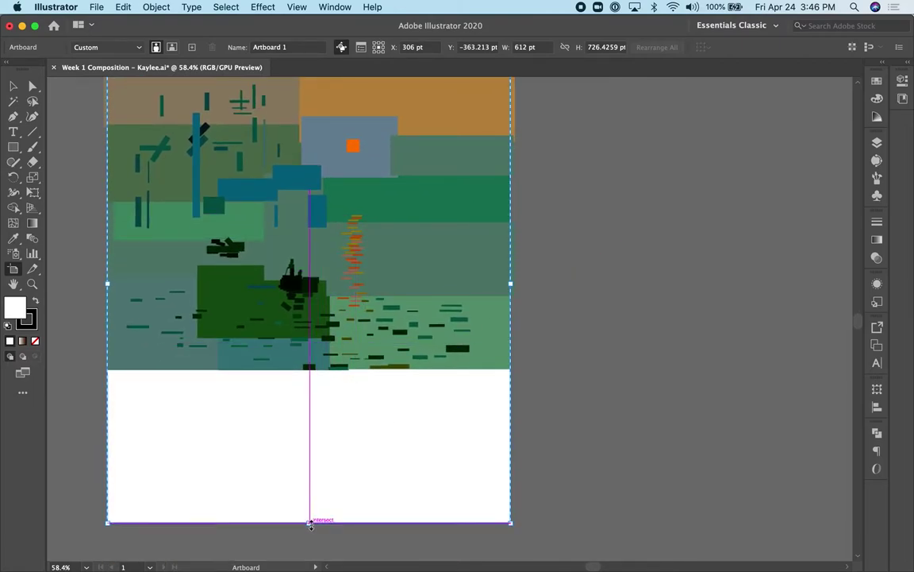
left_click_drag(309, 522, 312, 370)
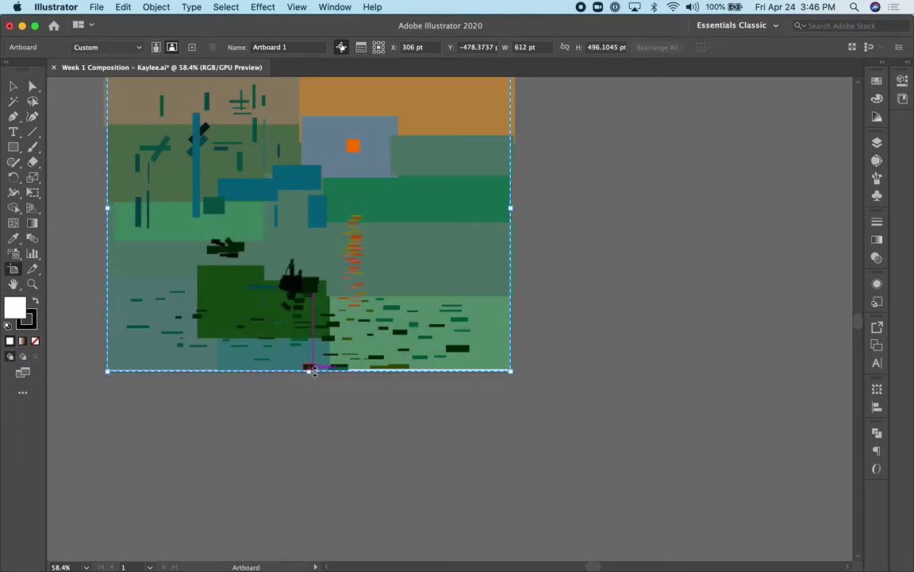
scroll(569, 360, "up", 4)
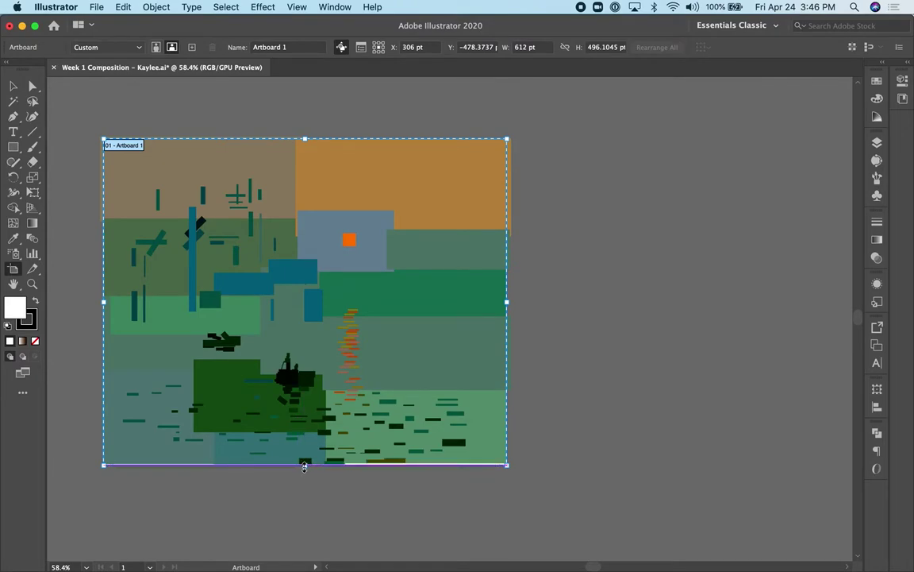
left_click_drag(303, 465, 304, 462)
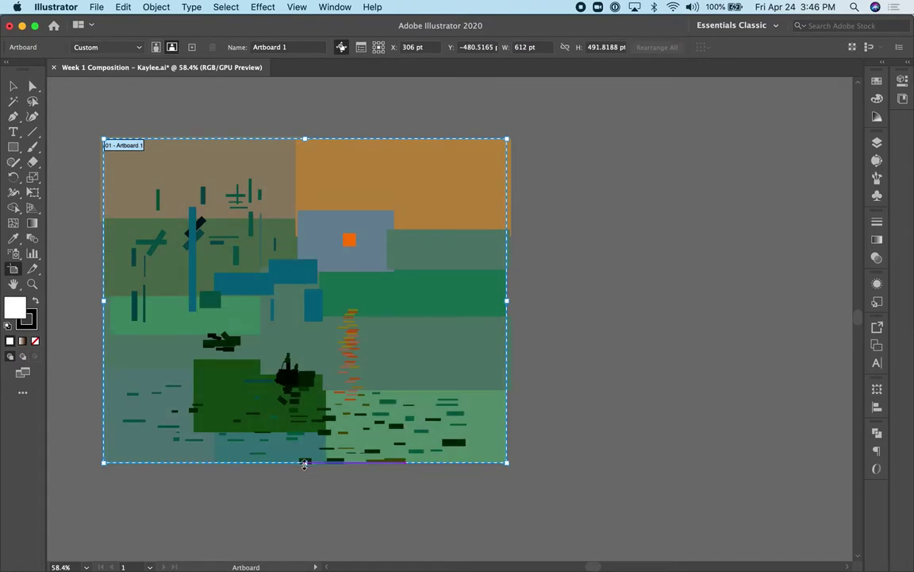
left_click(14, 87)
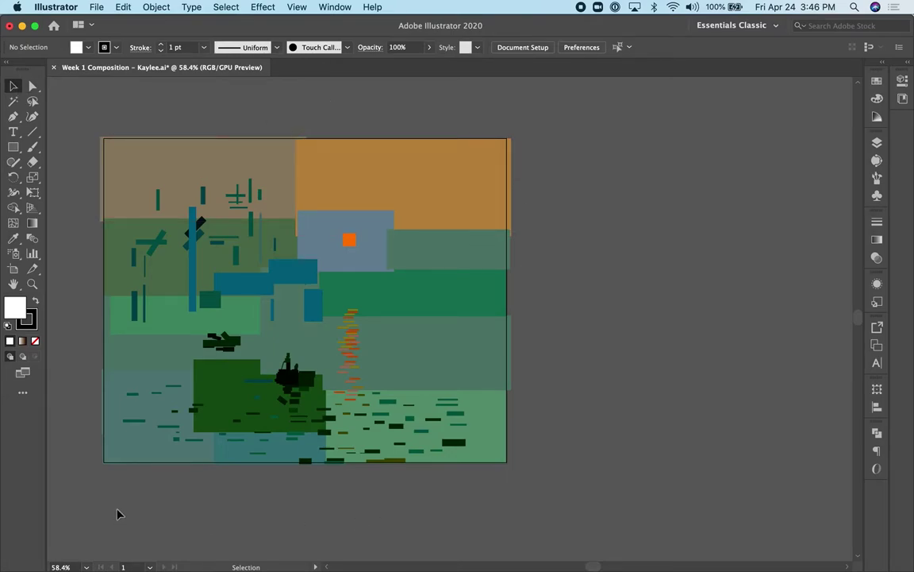
left_click(97, 7)
Save the document as week_1_comp.ai in Downloads, accepting the default Illustrator options.
left_click(109, 116)
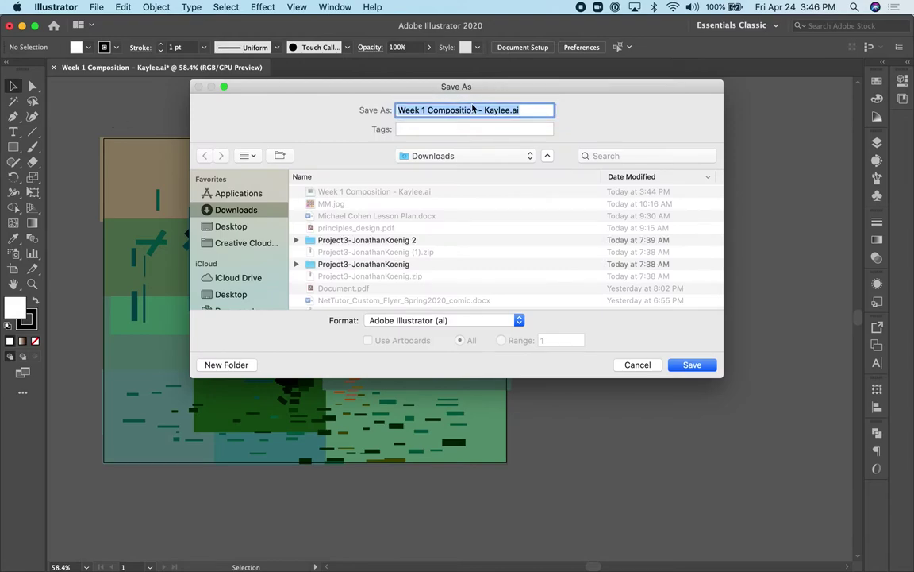
left_click(485, 110)
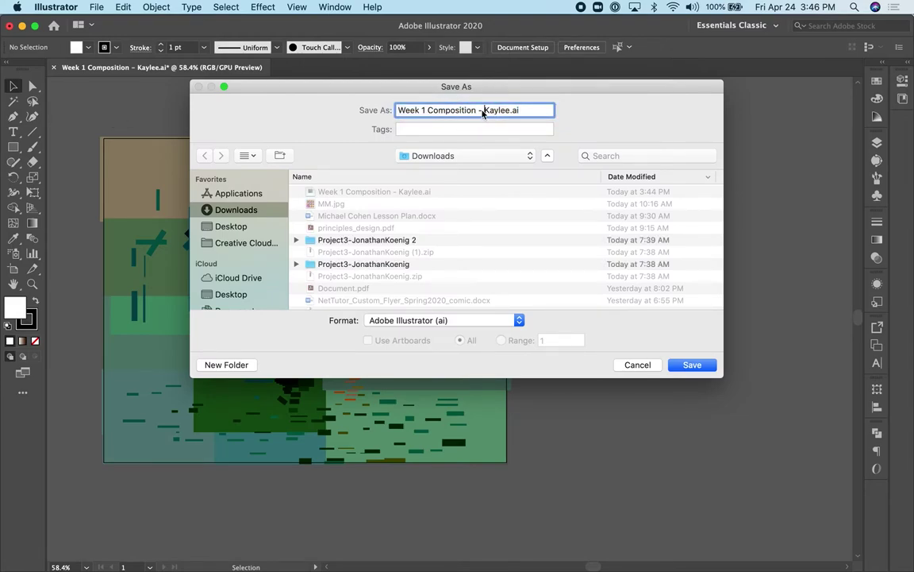
left_click_drag(511, 110, 419, 111)
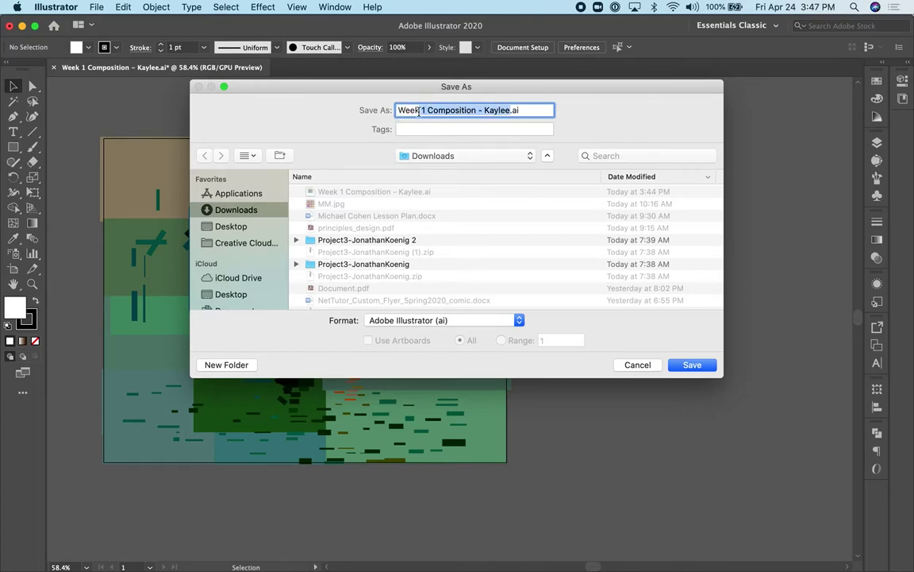
type("_")
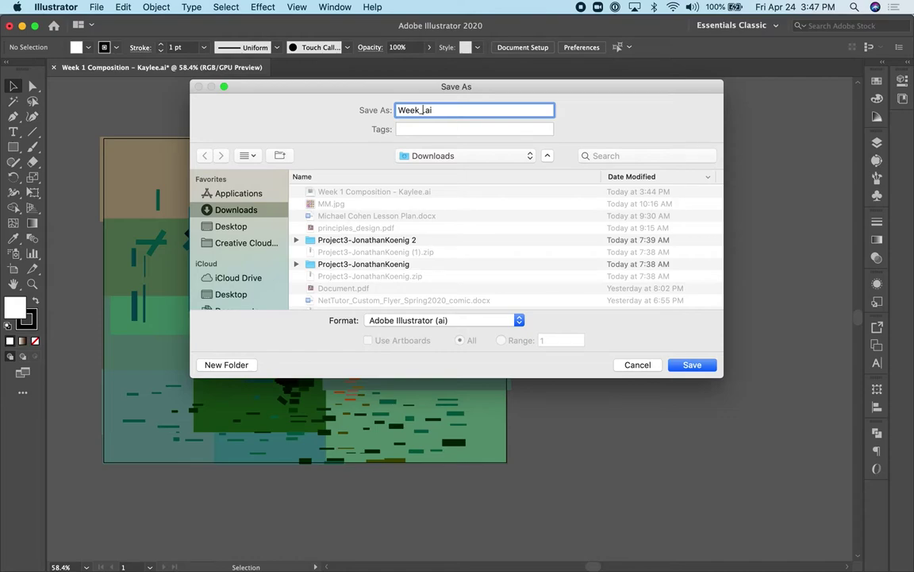
type("1_coomp")
key("Left")
key("Left")
key("BackSpace")
left_click_drag(398, 109, 404, 110)
type("w")
left_click_drag(465, 109, 450, 110)
left_click(459, 112)
left_click(694, 368)
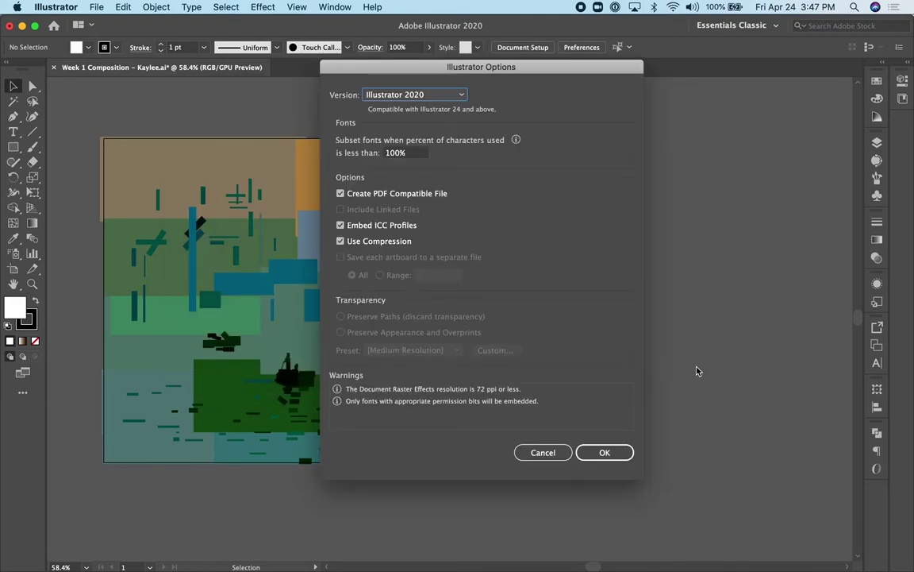
left_click(608, 452)
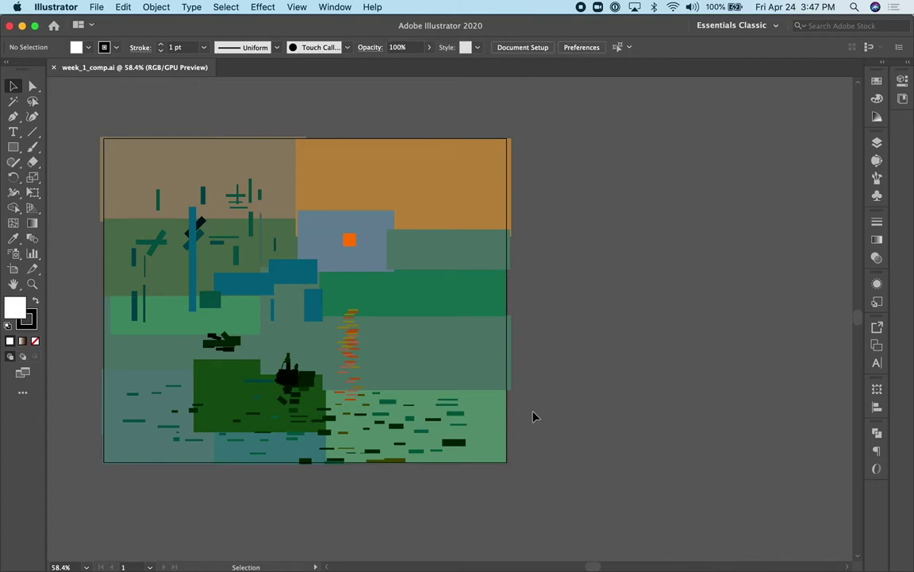
Open Export As for the composition and choose JPEG (jpg) as the format.
left_click(96, 8)
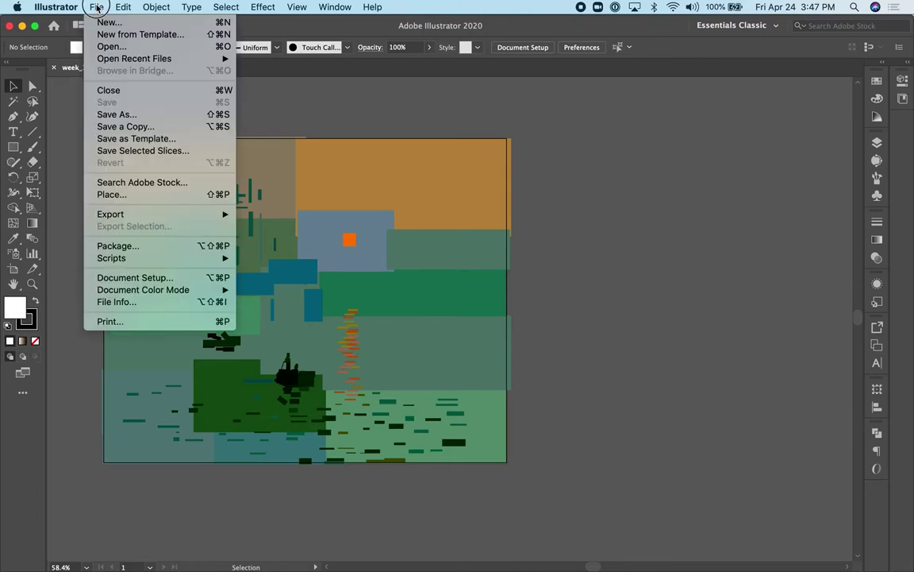
mouse_move(109, 217)
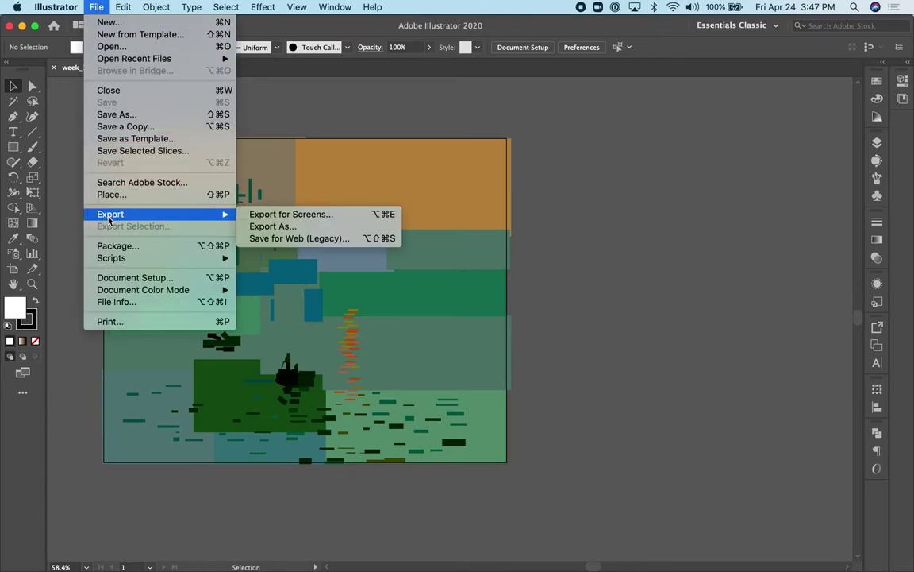
left_click(272, 227)
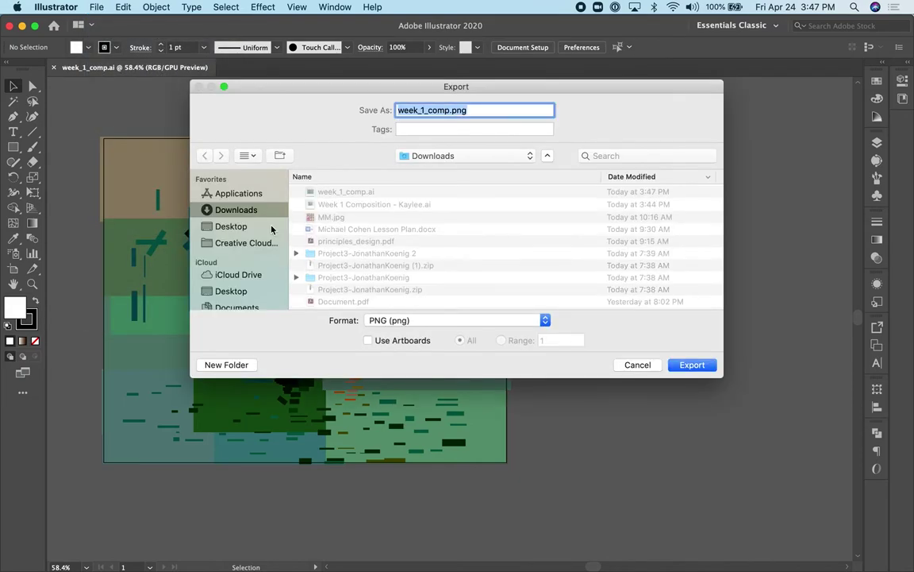
left_click(394, 320)
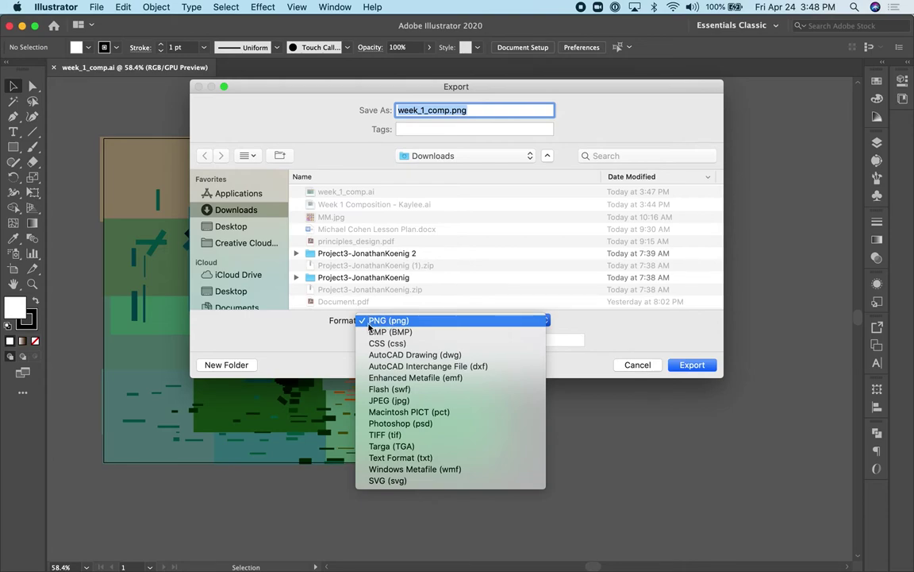
left_click(378, 401)
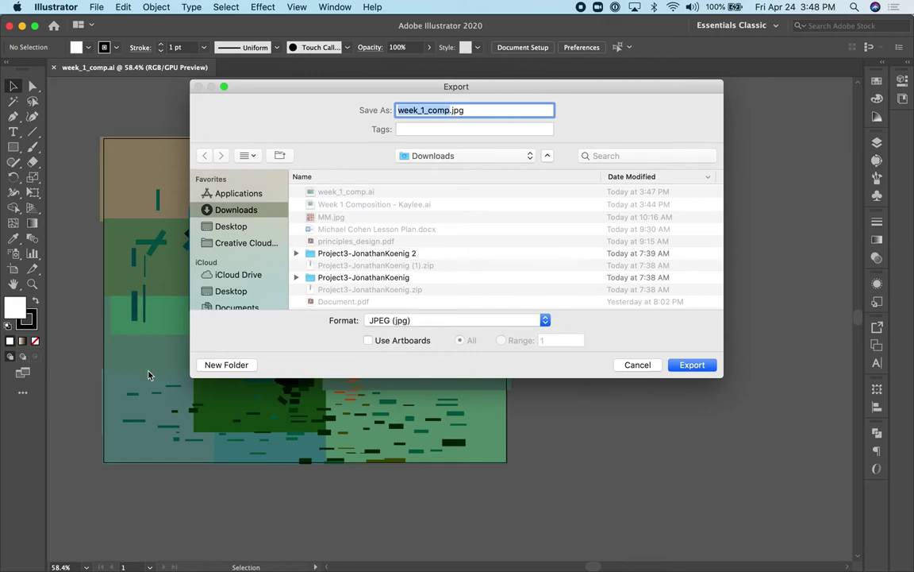
Export week_1_comp.jpg with Use Artboards left unticked.
left_click(369, 339)
left_click(502, 340)
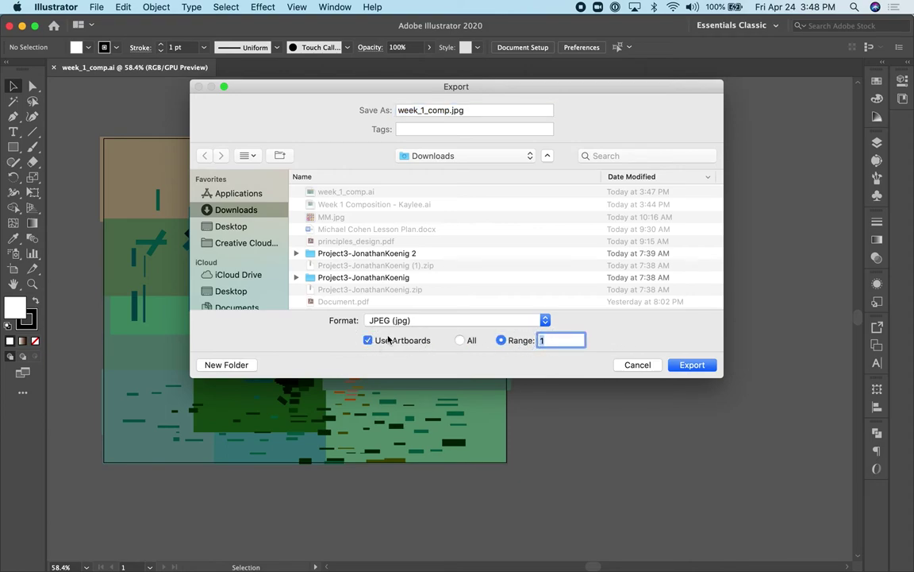
left_click(368, 340)
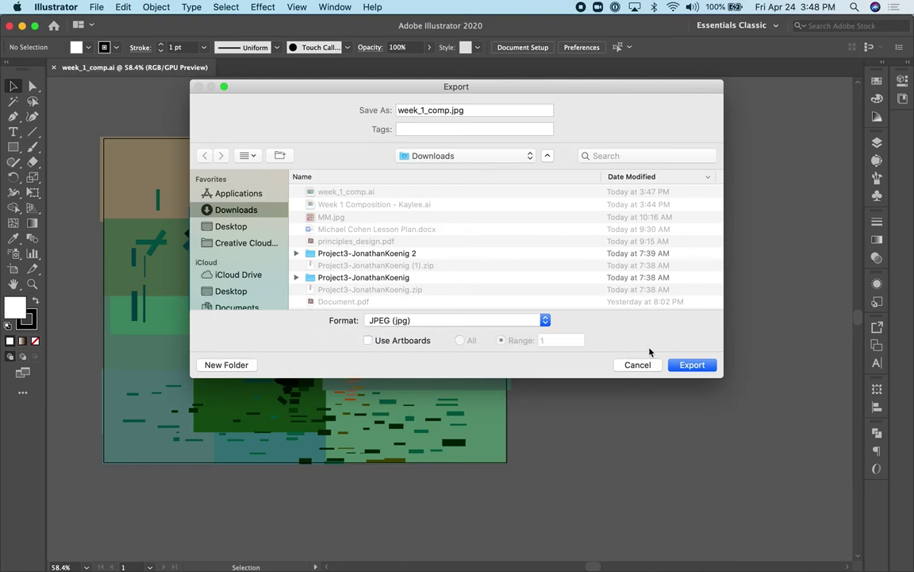
left_click(692, 365)
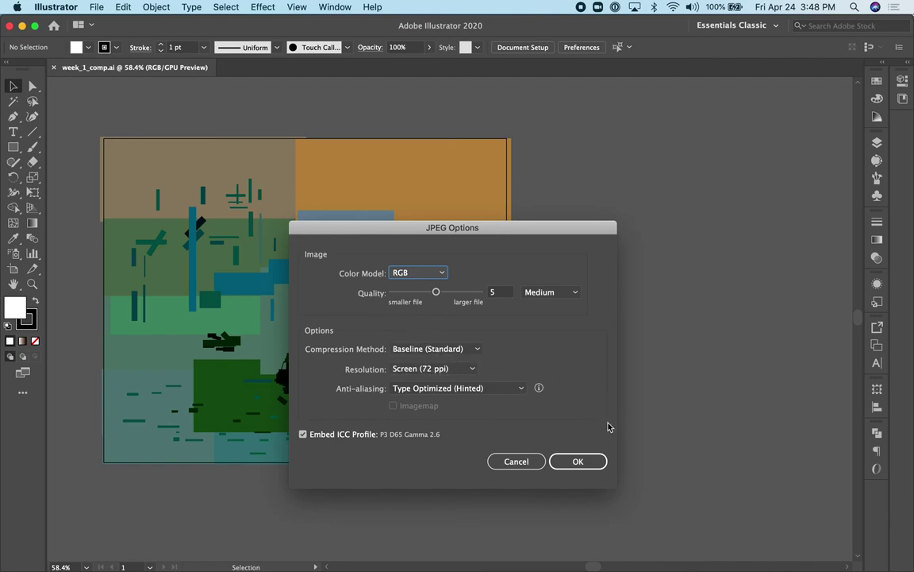
Accept the default JPEG options (RGB, quality 5, Baseline, 72 ppi) to finish exporting.
left_click(578, 461)
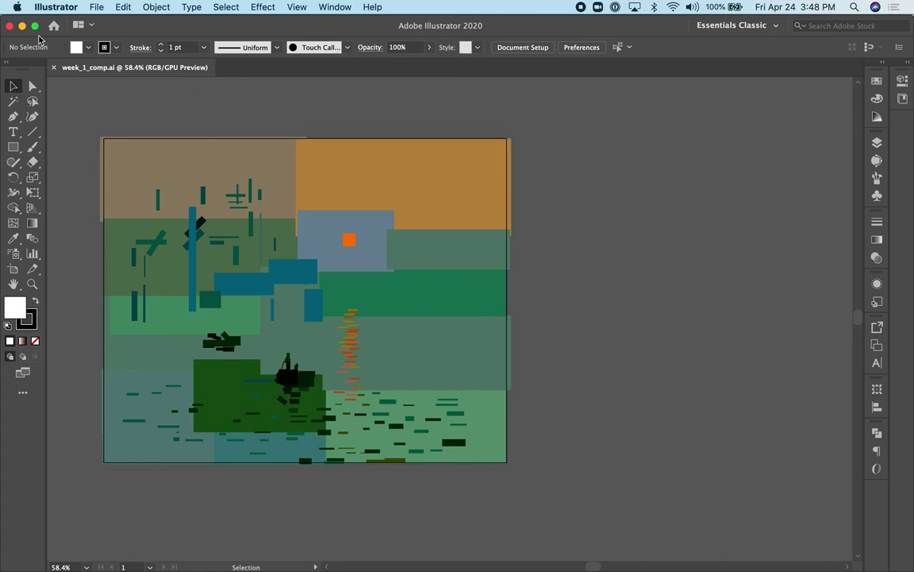
mouse_move(558, 563)
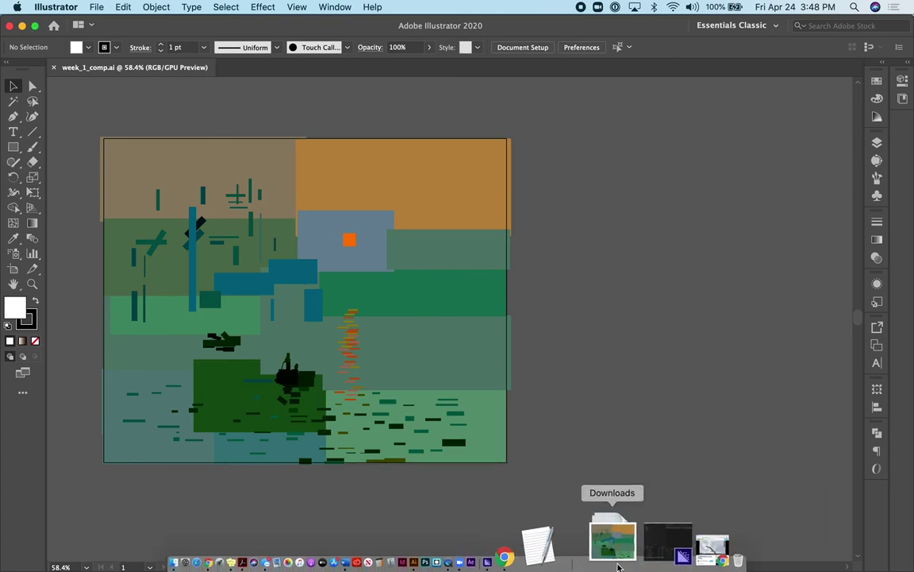